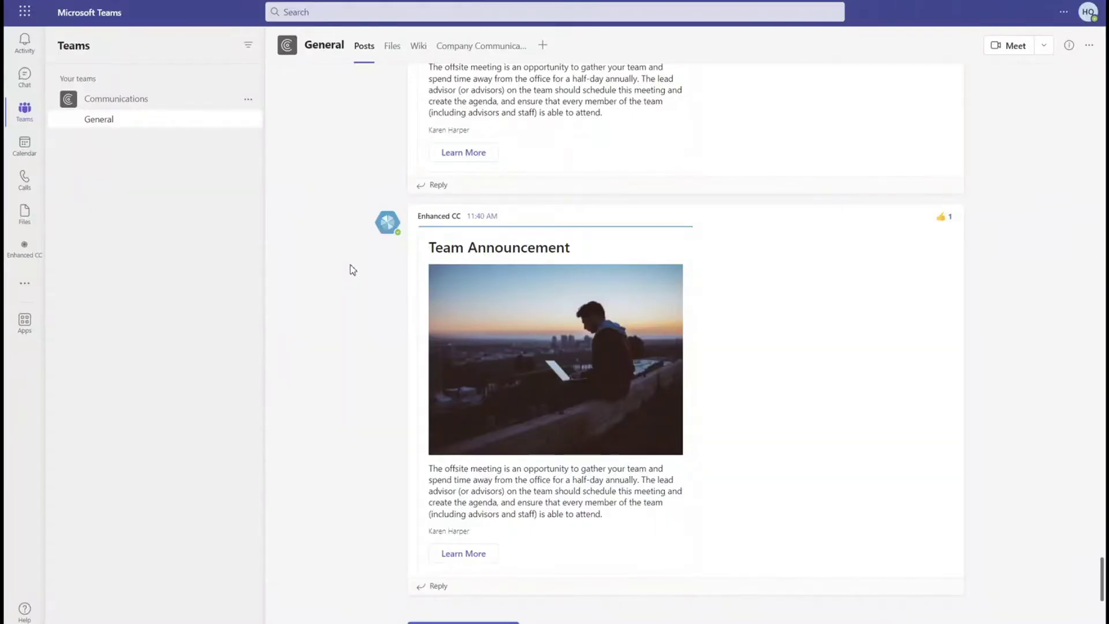
{"action": "scroll", "coordinate": [350, 269], "scroll_direction": "up", "scroll_amount": 5}
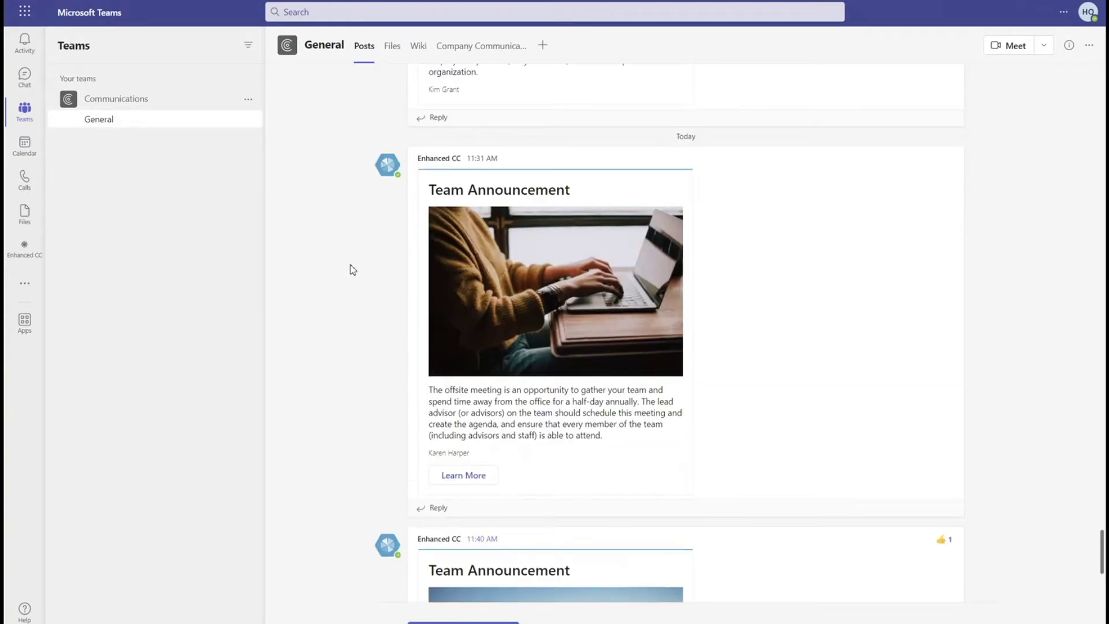
{"action": "scroll", "coordinate": [351, 269], "scroll_direction": "up", "scroll_amount": 3}
{"action": "scroll", "coordinate": [351, 269], "scroll_direction": "up", "scroll_amount": 3}
{"action": "scroll", "coordinate": [350, 269], "scroll_direction": "up", "scroll_amount": 3}
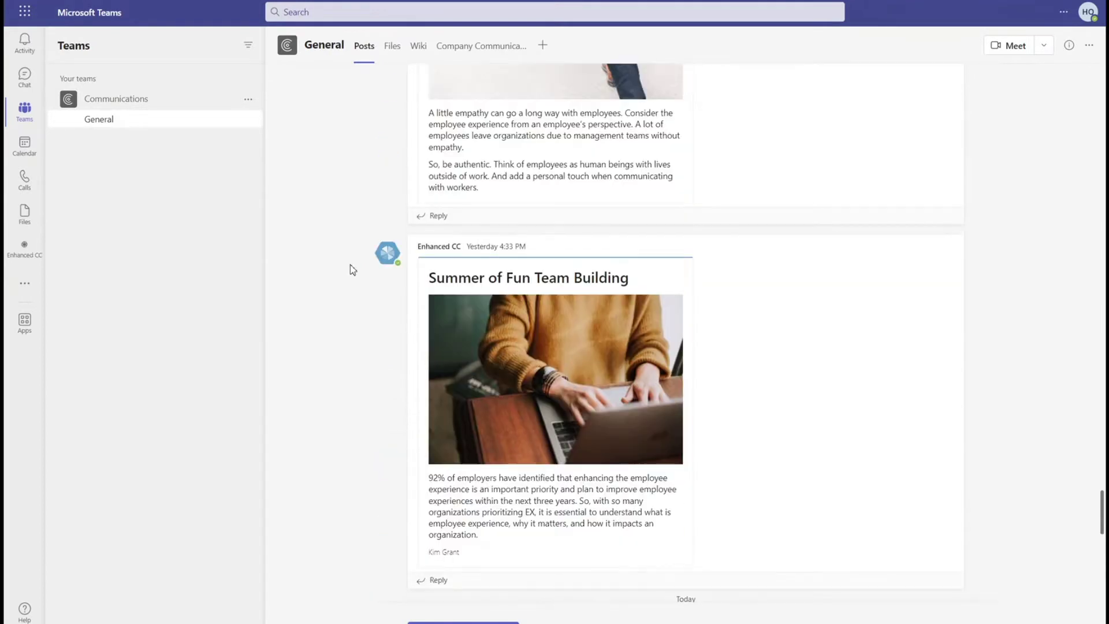
{"action": "scroll", "coordinate": [350, 269], "scroll_direction": "up", "scroll_amount": 3}
{"action": "scroll", "coordinate": [350, 270], "scroll_direction": "up", "scroll_amount": 2}
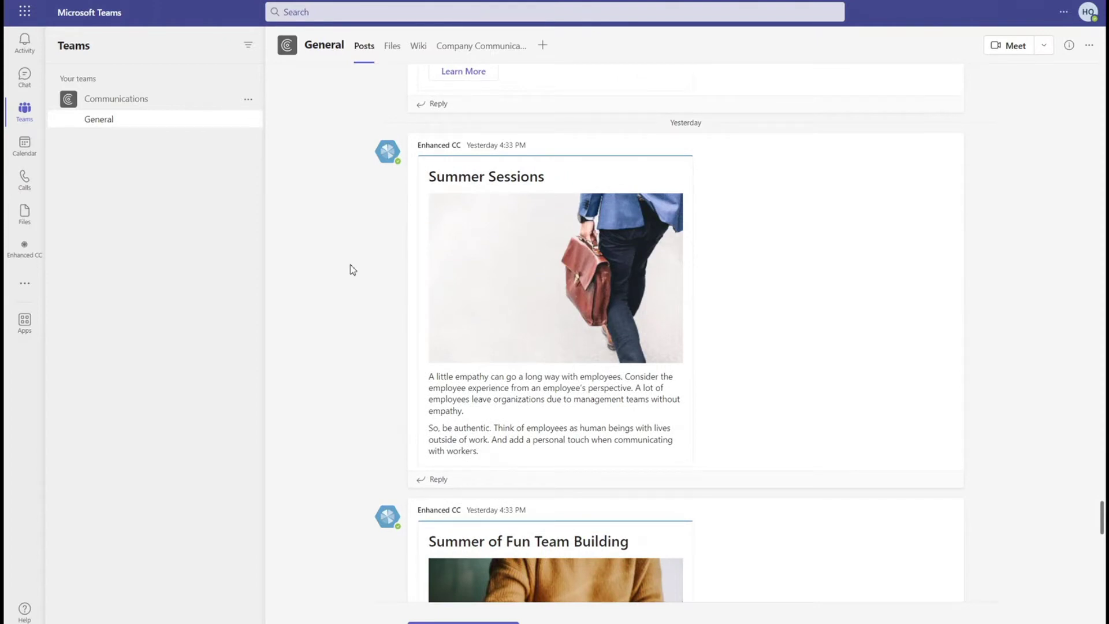
{"action": "scroll", "coordinate": [350, 268], "scroll_direction": "down", "scroll_amount": 2}
{"action": "scroll", "coordinate": [350, 269], "scroll_direction": "down", "scroll_amount": 2}
{"action": "scroll", "coordinate": [351, 269], "scroll_direction": "down", "scroll_amount": 2}
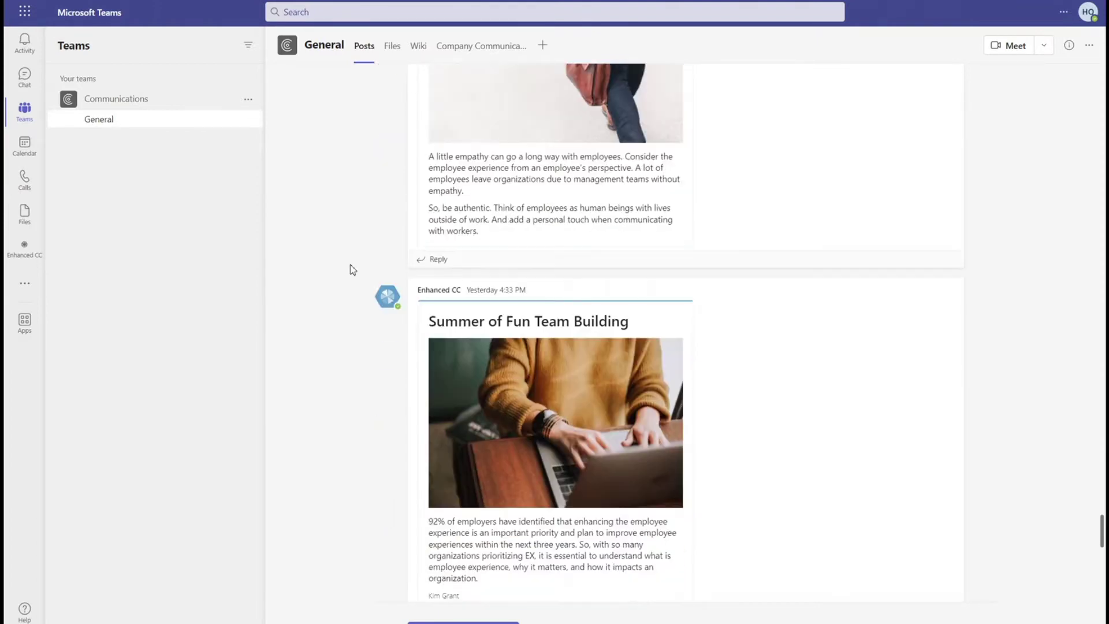
{"action": "scroll", "coordinate": [351, 269], "scroll_direction": "down", "scroll_amount": 2}
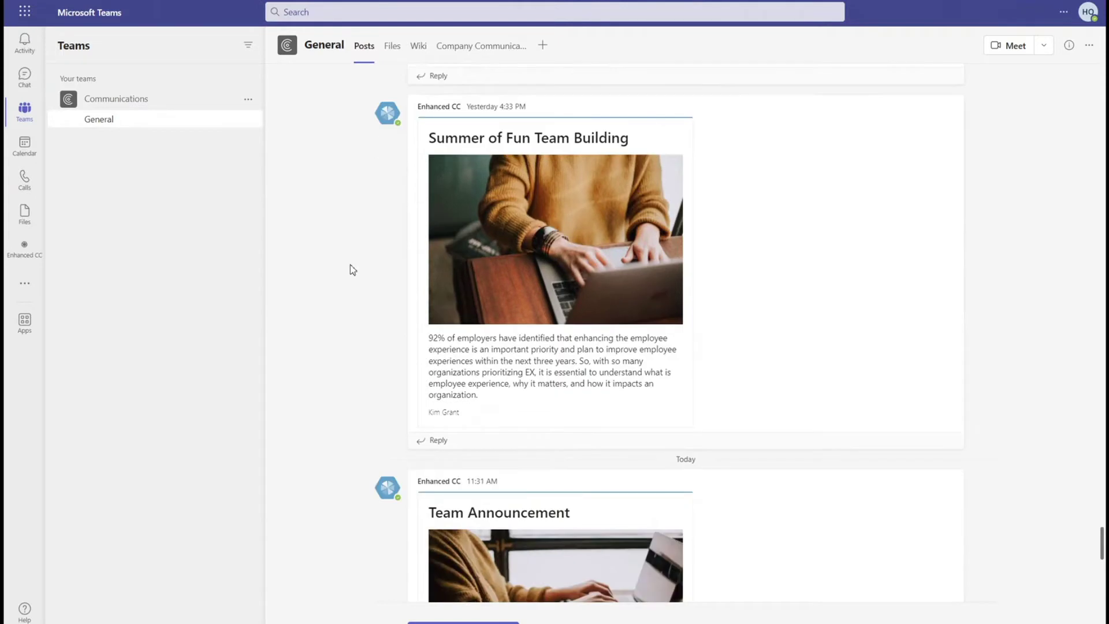
{"action": "scroll", "coordinate": [351, 269], "scroll_direction": "down", "scroll_amount": 2}
{"action": "scroll", "coordinate": [350, 269], "scroll_direction": "down", "scroll_amount": 2}
{"action": "scroll", "coordinate": [351, 268], "scroll_direction": "down", "scroll_amount": 1}
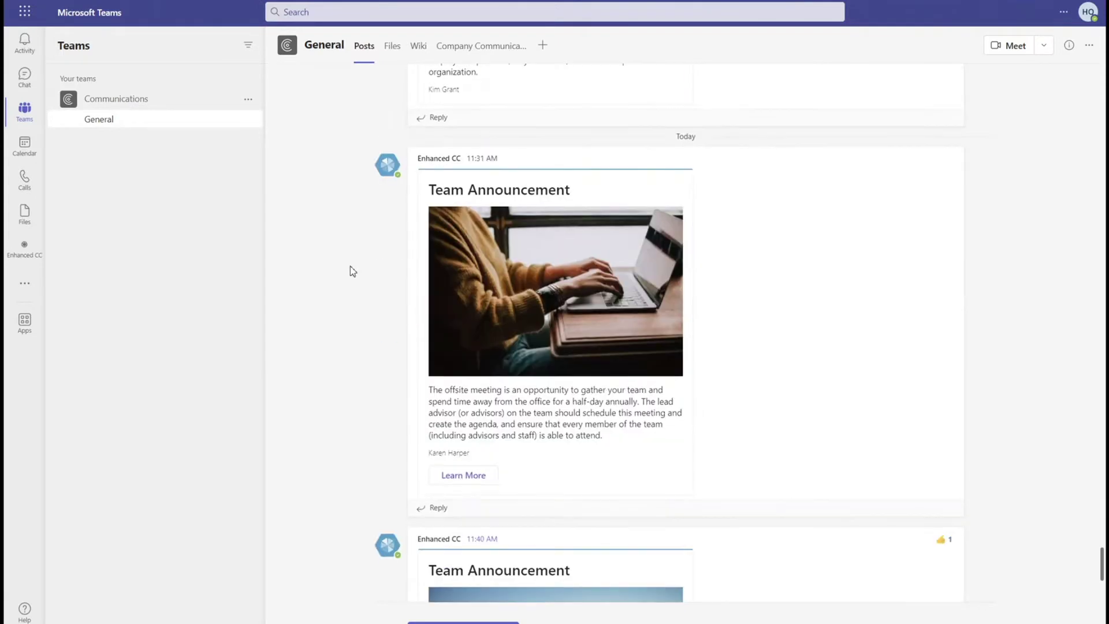
{"action": "scroll", "coordinate": [339, 259], "scroll_direction": "down", "scroll_amount": 2}
{"action": "scroll", "coordinate": [339, 258], "scroll_direction": "down", "scroll_amount": 2}
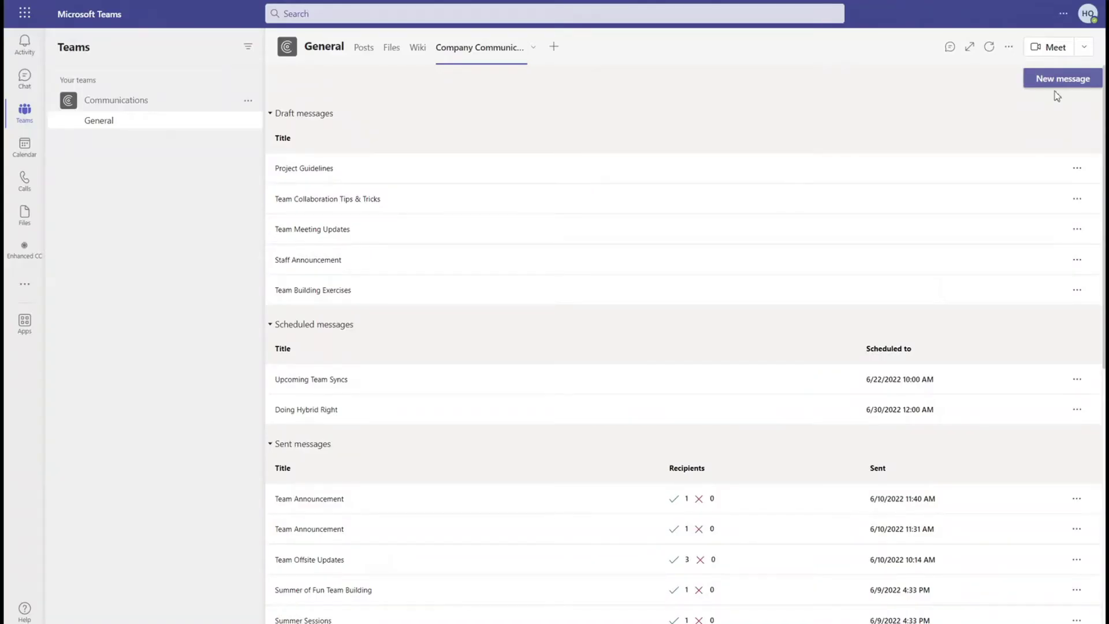
Step: Begin a new Company Communicator announcement from the General channel's message lists
{"action": "left_click", "coordinate": [1062, 81]}
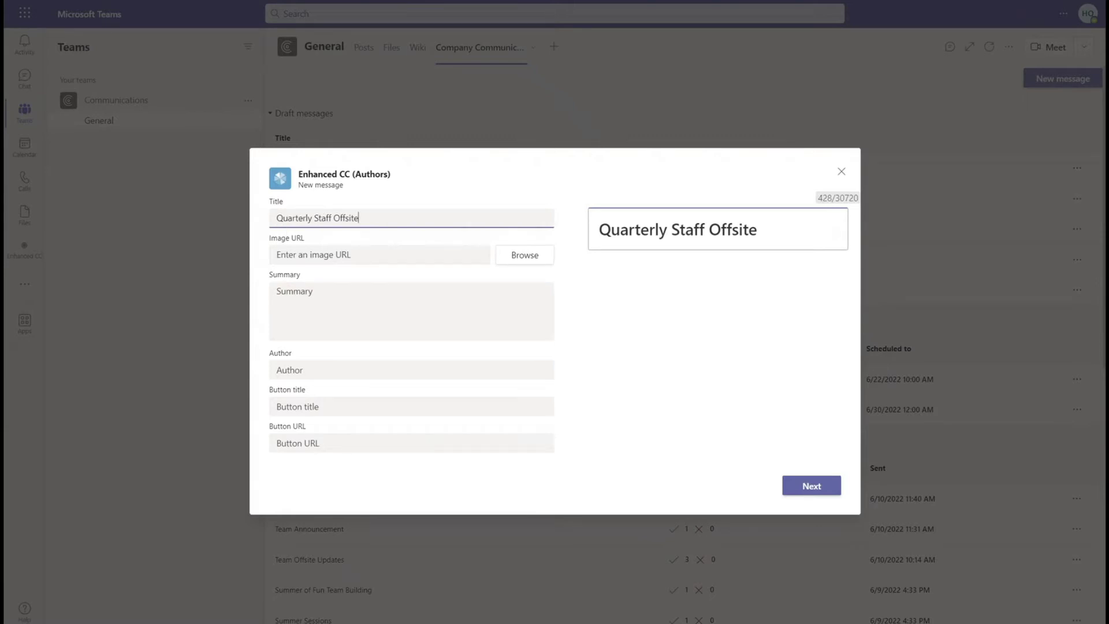
Step: Attach the open-plan office photo from the computer as the card image
{"action": "left_click", "coordinate": [526, 255]}
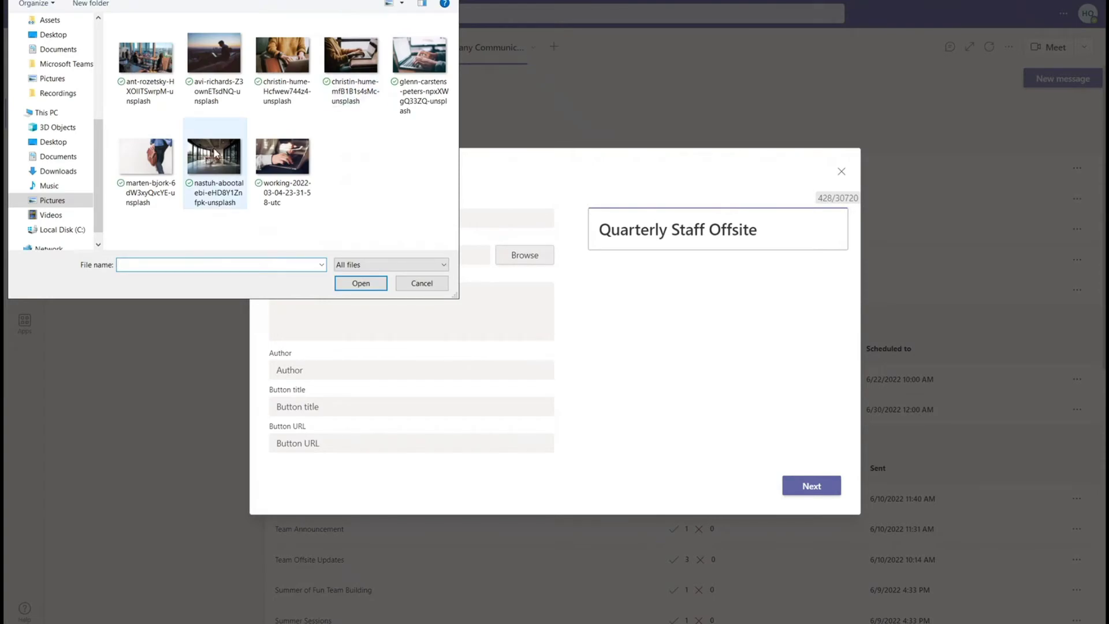
{"action": "left_click", "coordinate": [362, 283]}
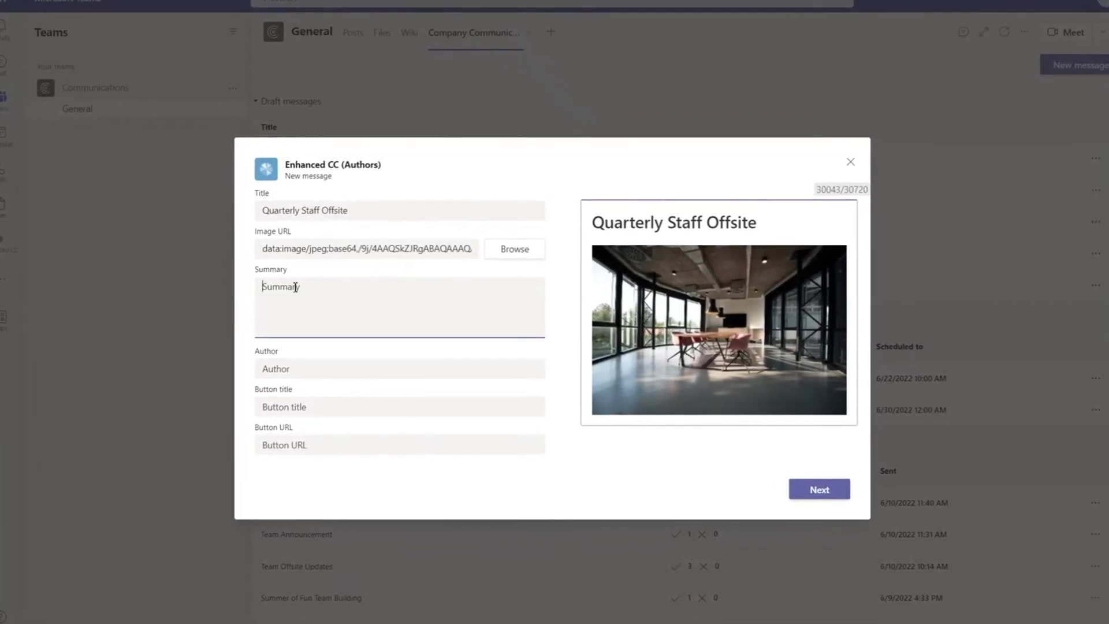
{"action": "type", "text": "The offsite meeting is an opportunity to gather your team and spend time away from the office for a half-day annually. The lead advisor (or advisors) on the team should schedule this meeting and create the agenda, and ensure that every member of the team (including advisors and staff) is able to attend."}
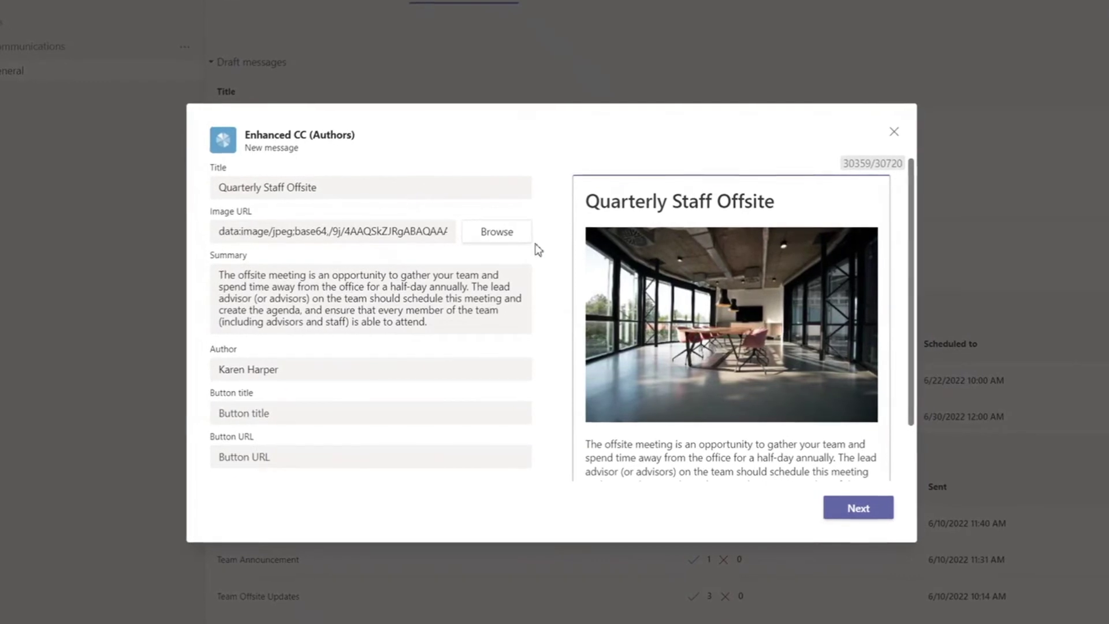
{"action": "left_click", "coordinate": [257, 413]}
{"action": "type", "text": "Learn More"}
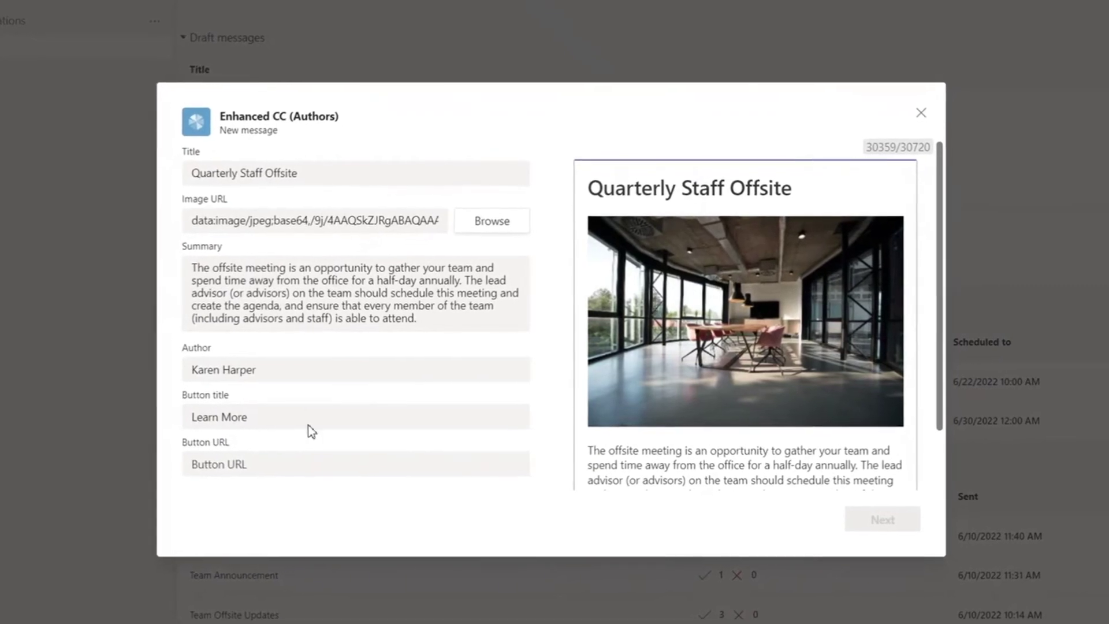
{"action": "left_click", "coordinate": [260, 464]}
{"action": "type", "text": "https://www.2tolead.com"}
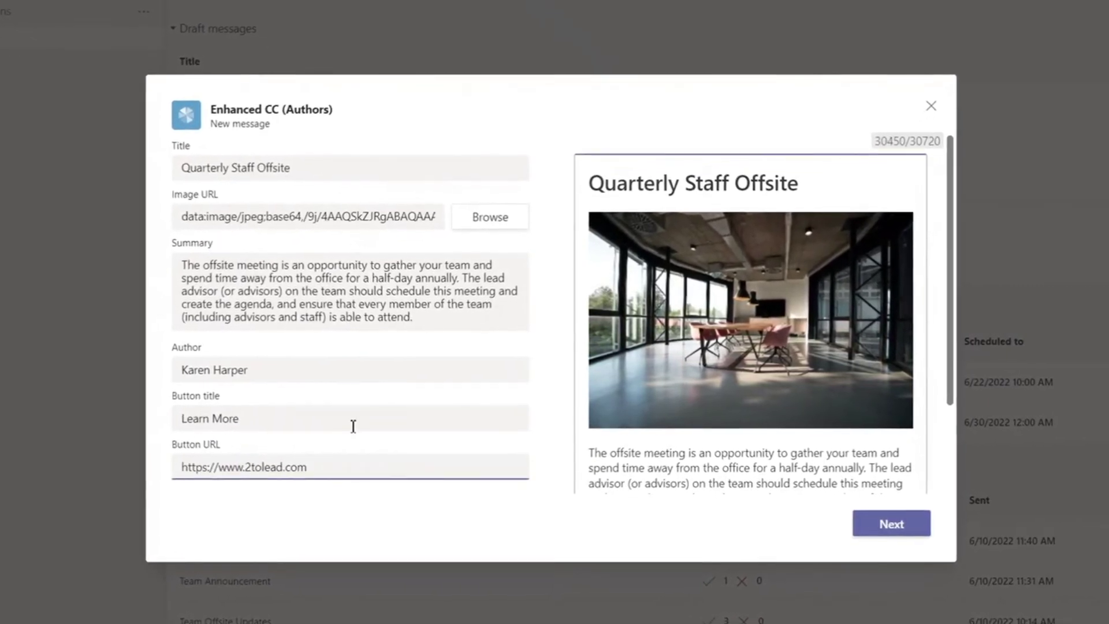
{"action": "left_click_drag", "start_coordinate": [960, 228], "coordinate": [960, 382]}
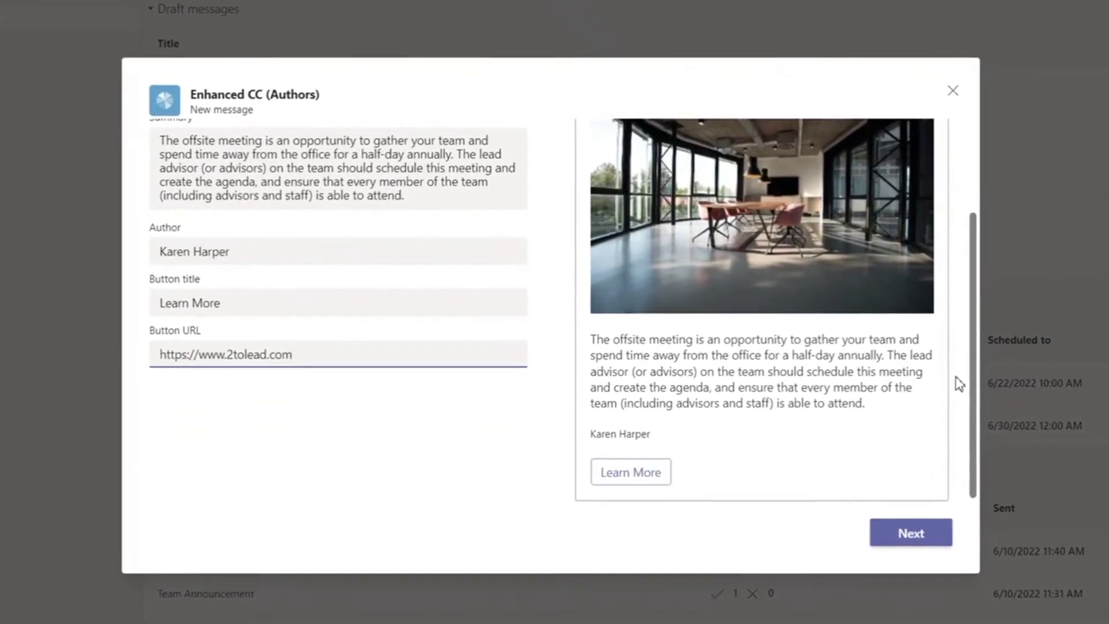
{"action": "left_click", "coordinate": [911, 534]}
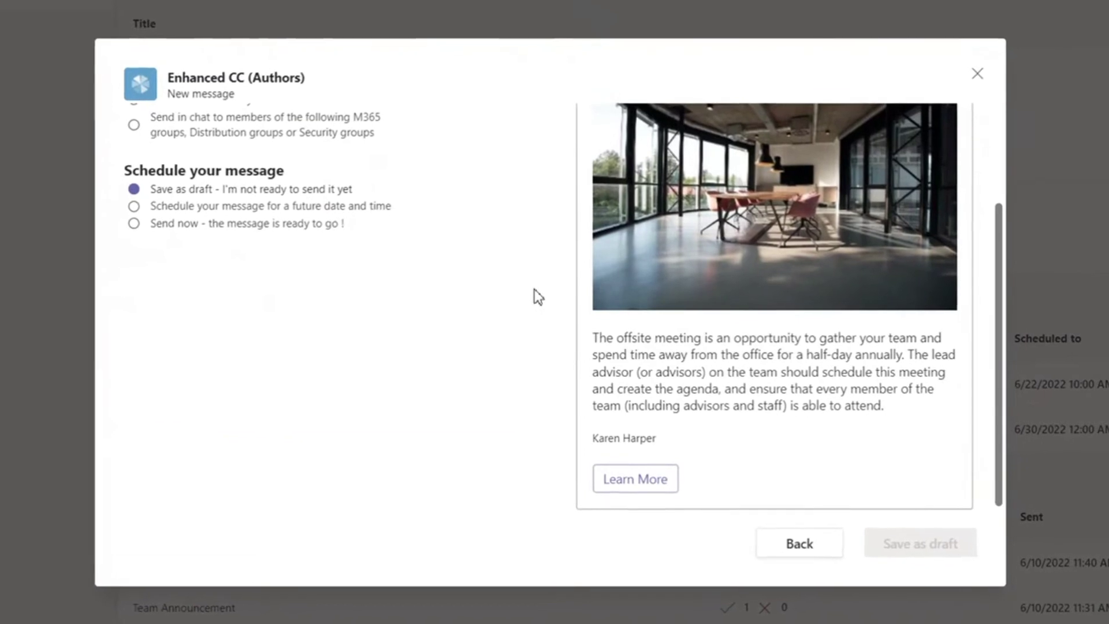
{"action": "scroll", "coordinate": [535, 289], "scroll_direction": "up", "scroll_amount": 5}
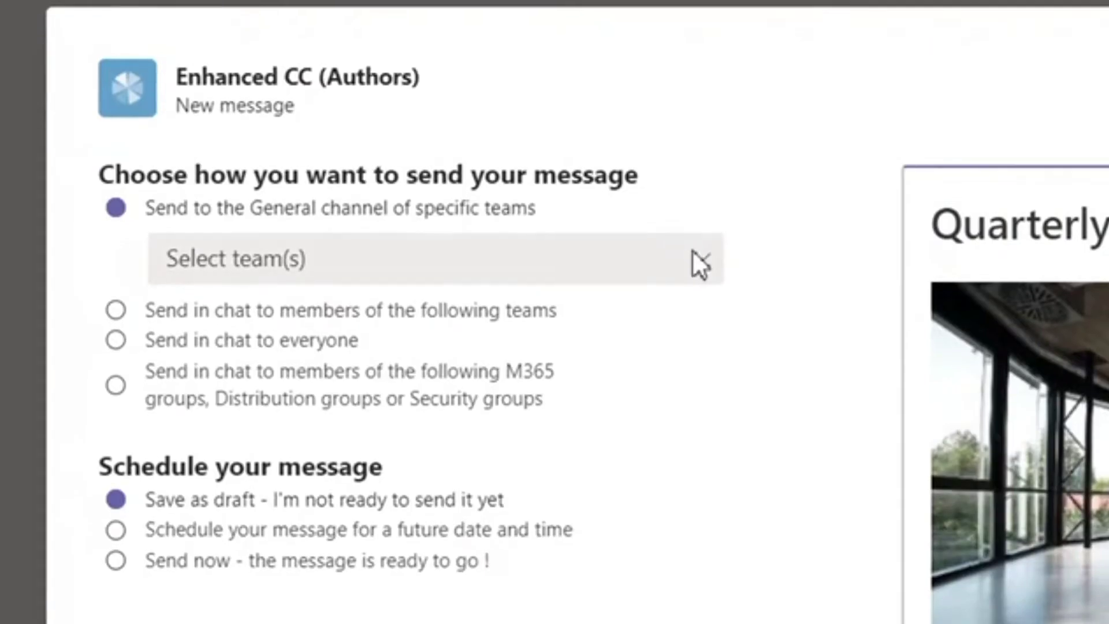
Step: Target the Communications team's General channel, after trying the other delivery options
{"action": "left_click", "coordinate": [700, 263]}
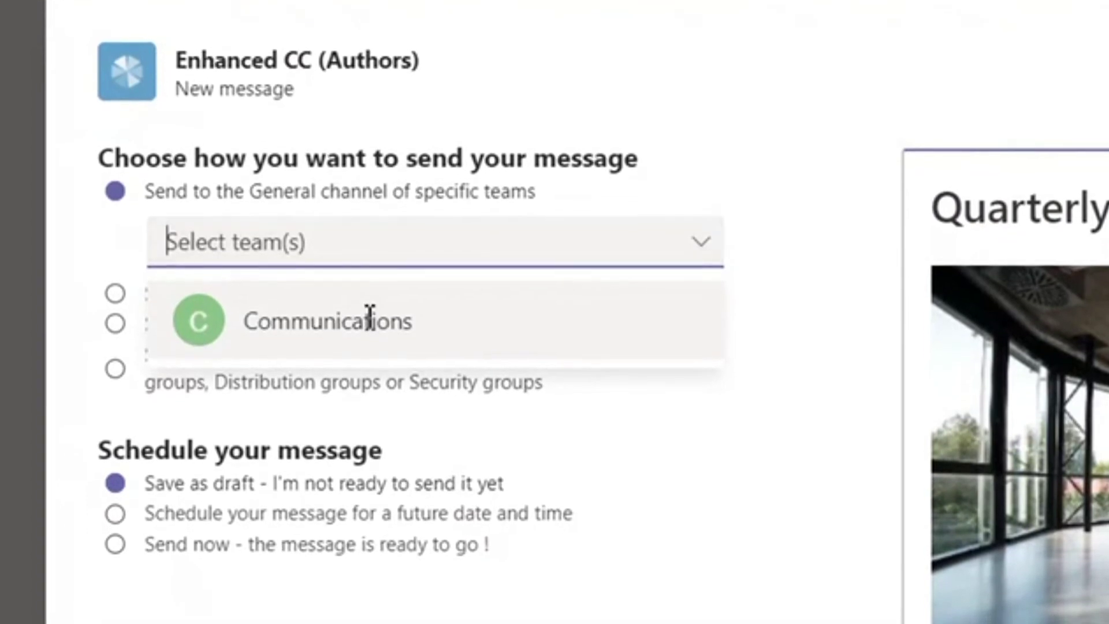
{"action": "left_click", "coordinate": [368, 319]}
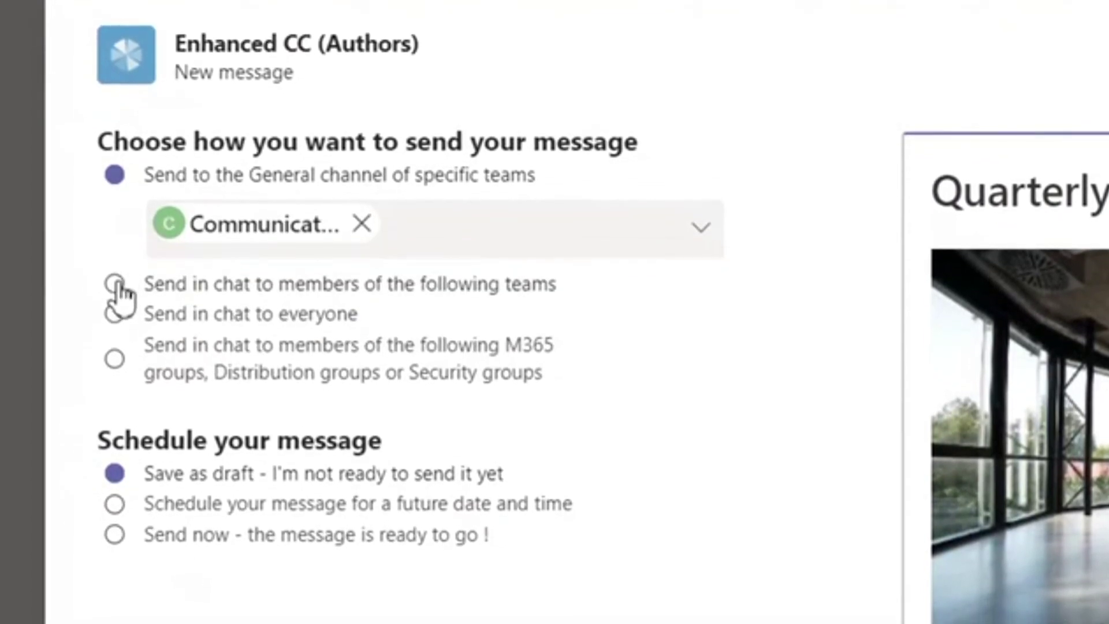
{"action": "left_click", "coordinate": [115, 283]}
{"action": "left_click", "coordinate": [114, 291]}
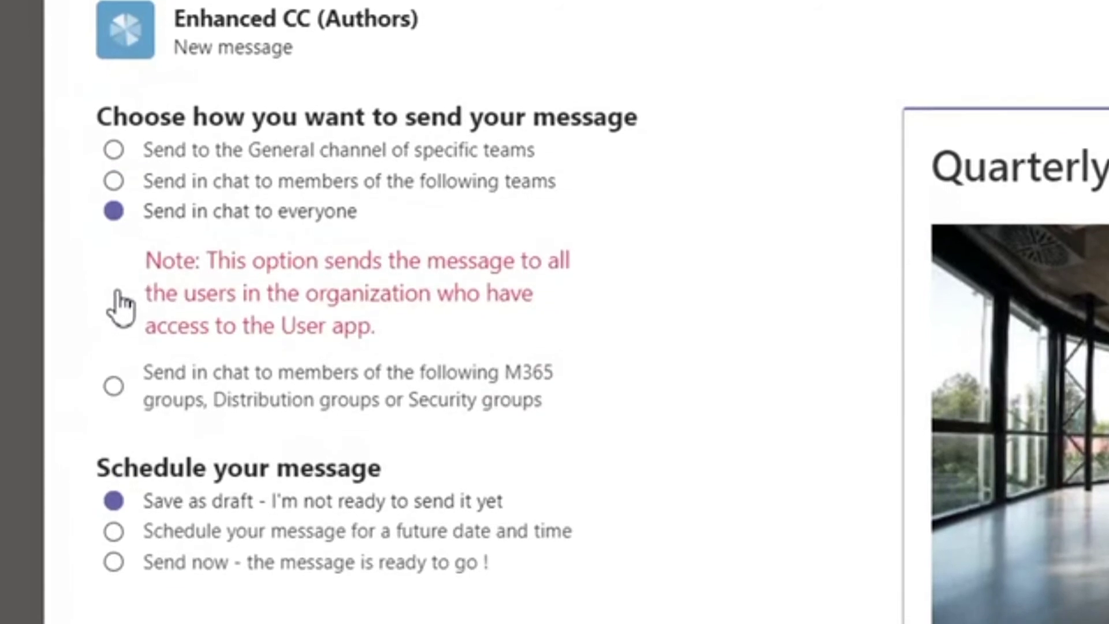
{"action": "left_click", "coordinate": [114, 378]}
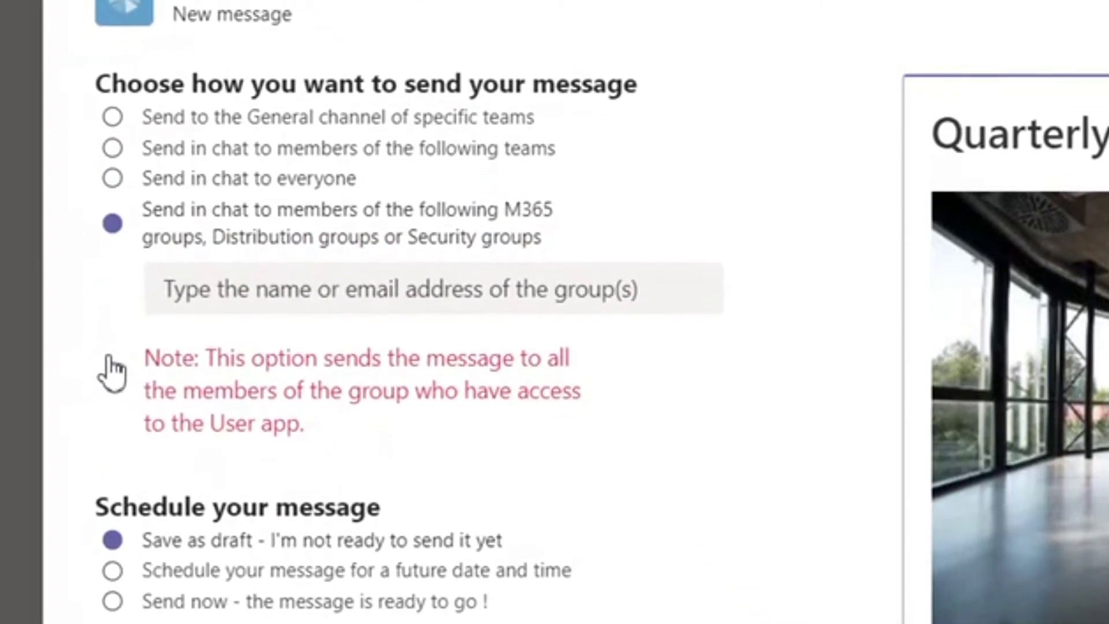
{"action": "left_click", "coordinate": [115, 110]}
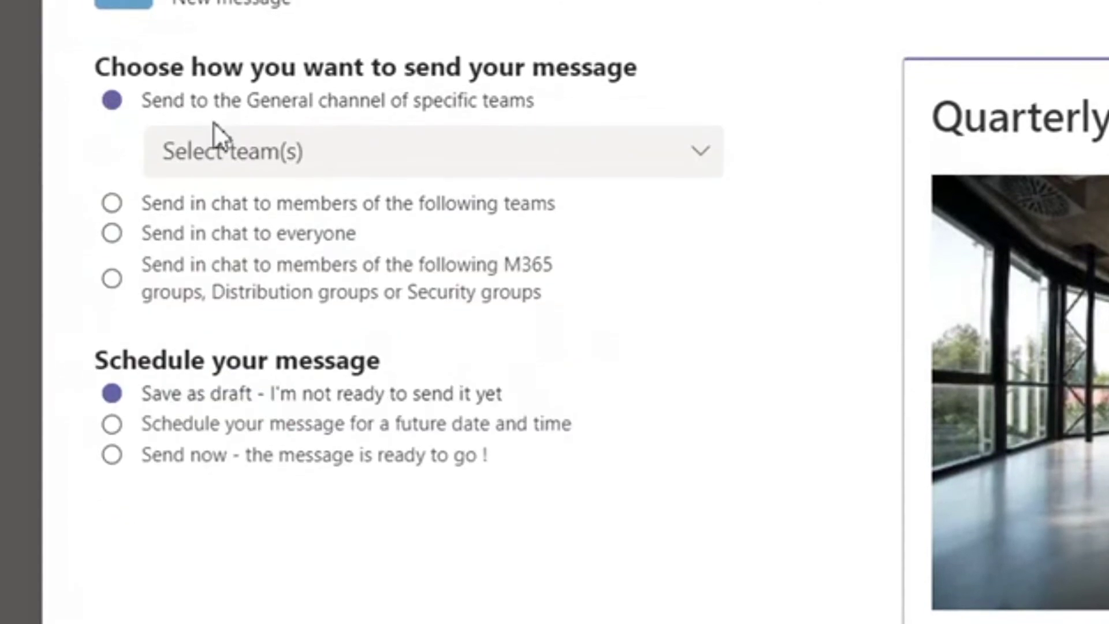
{"action": "left_click", "coordinate": [704, 144]}
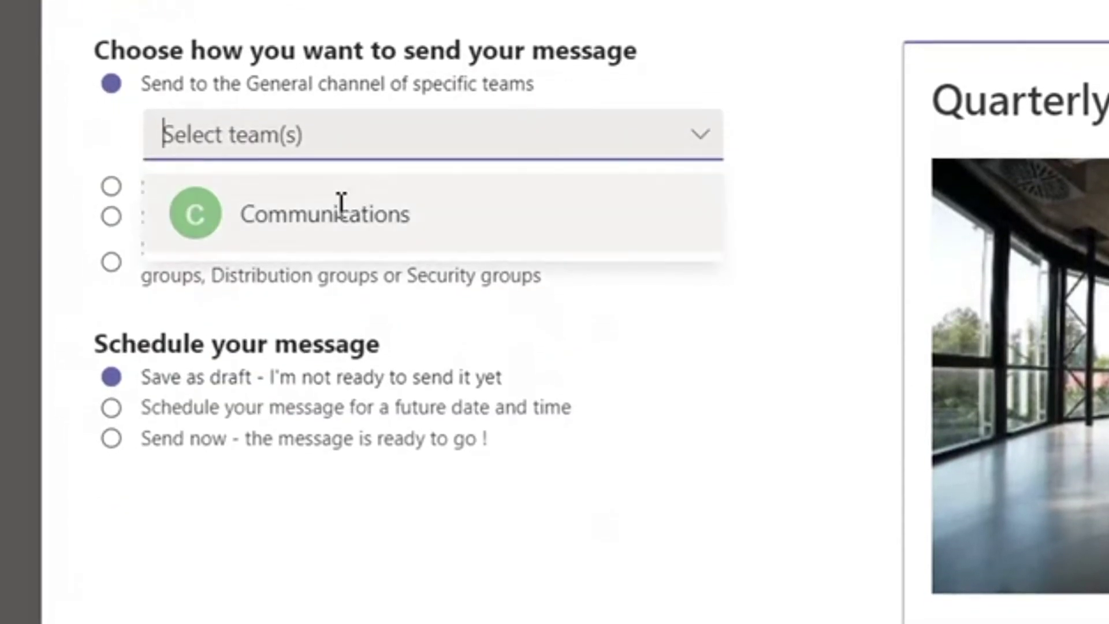
{"action": "left_click", "coordinate": [339, 211]}
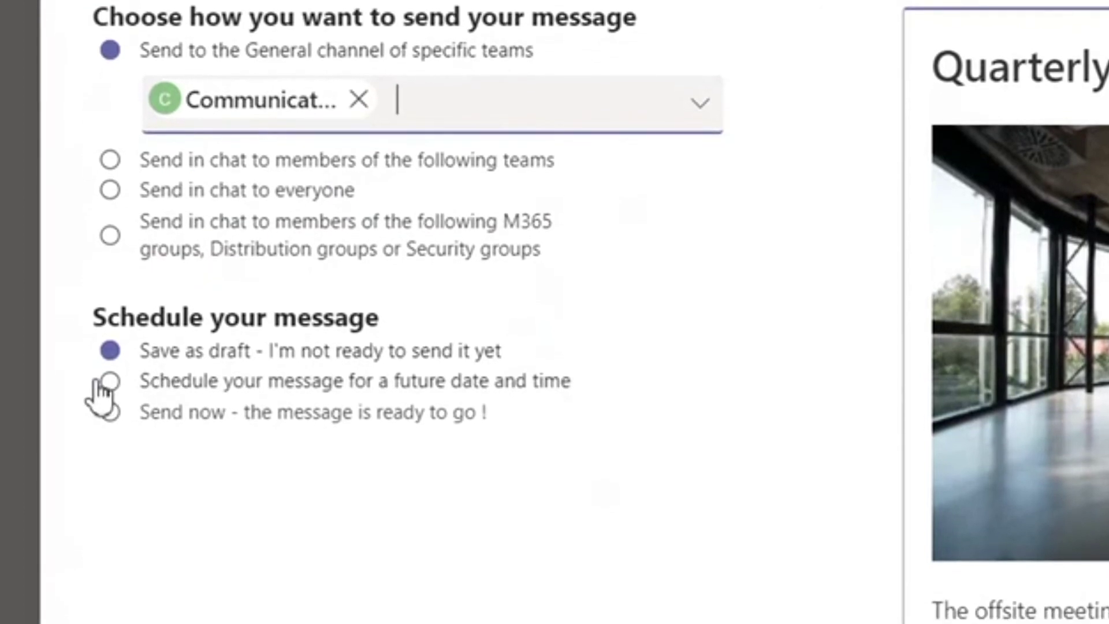
Step: Try scheduling for June 14, 2022 and sending now, then save as draft
{"action": "left_click", "coordinate": [110, 374]}
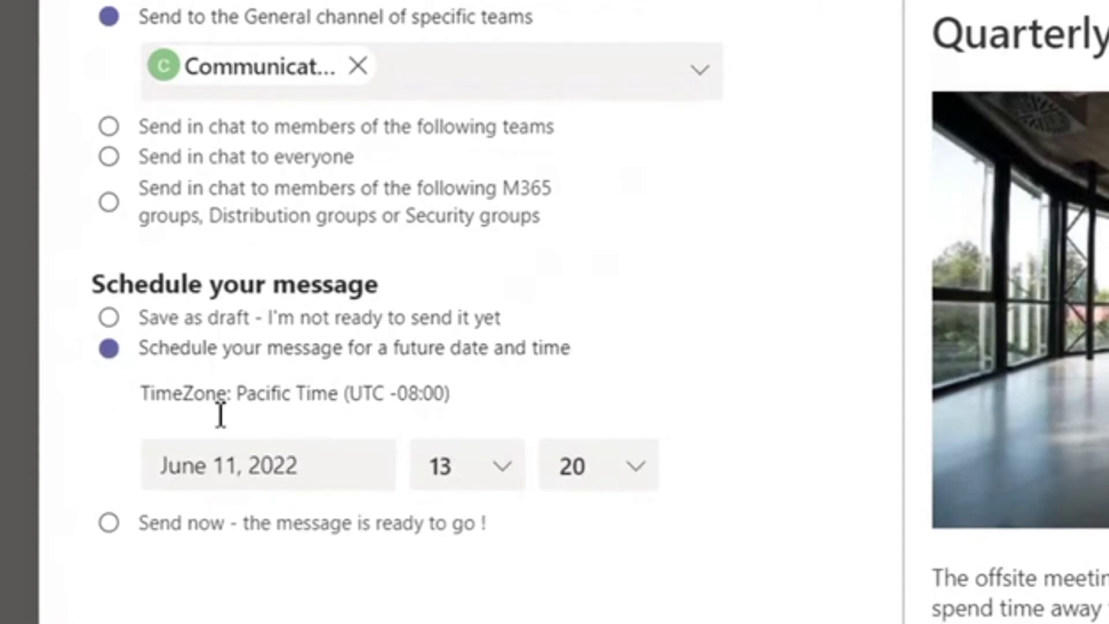
{"action": "left_click", "coordinate": [300, 473]}
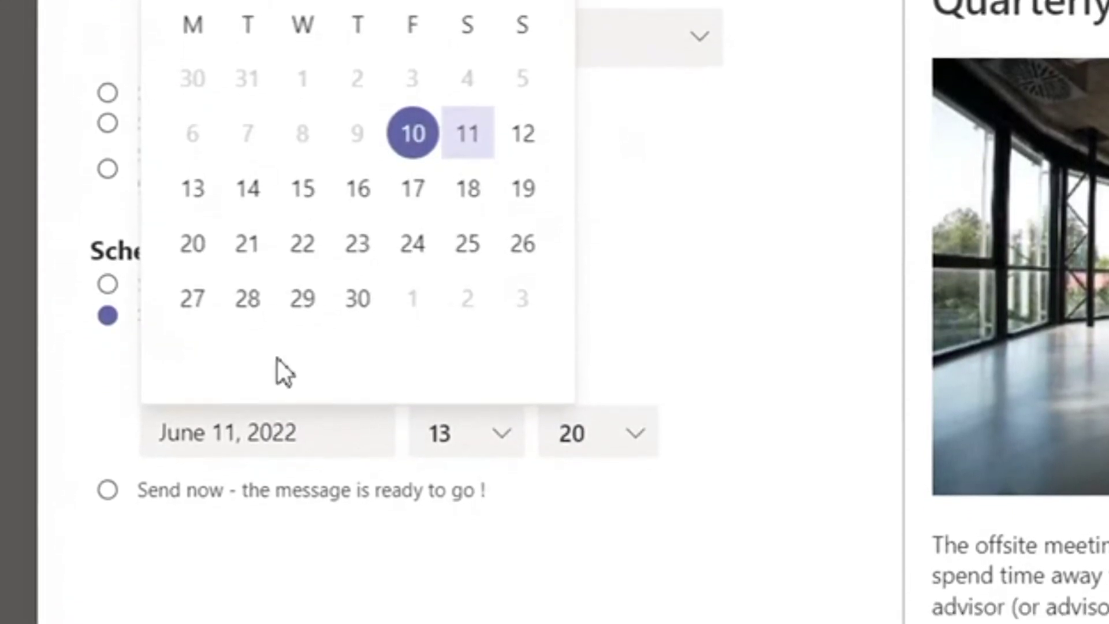
{"action": "left_click", "coordinate": [247, 182]}
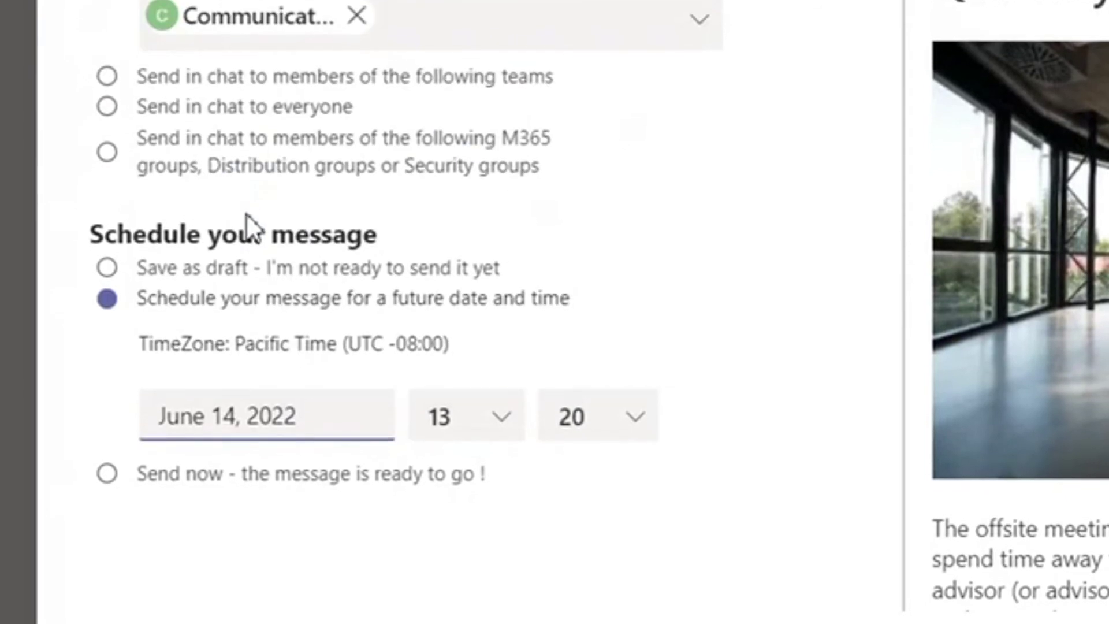
{"action": "left_click", "coordinate": [107, 465]}
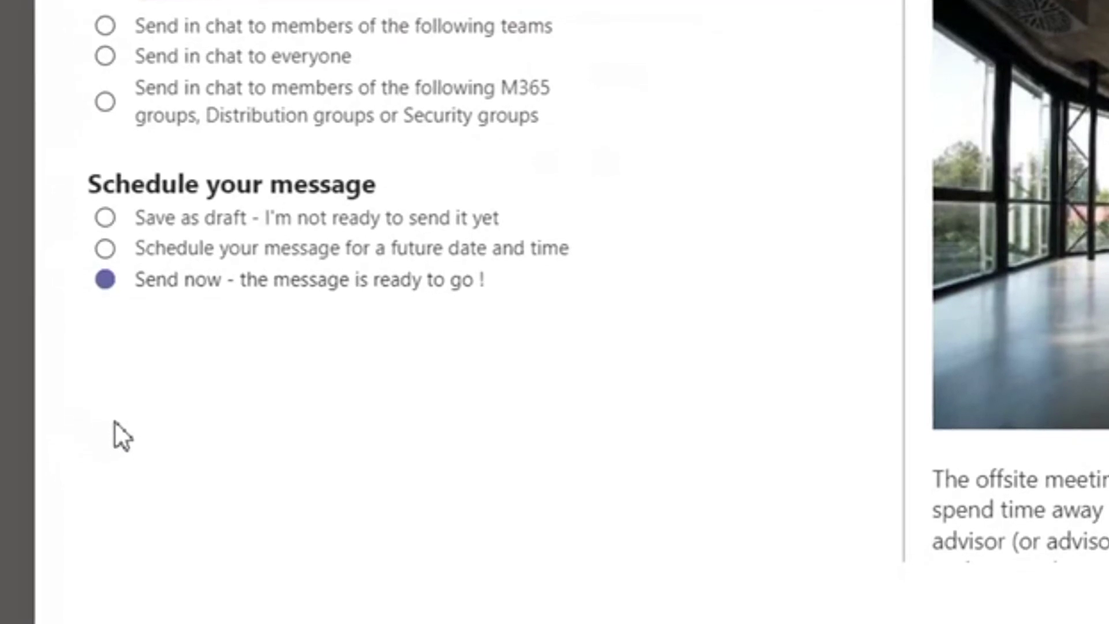
{"action": "left_click", "coordinate": [105, 210]}
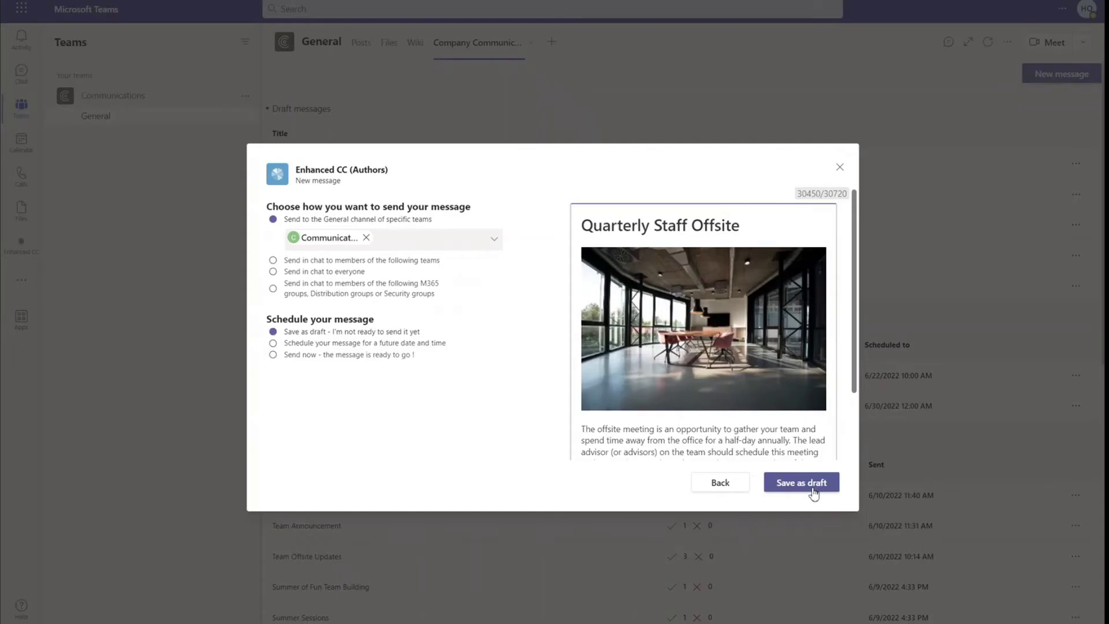
{"action": "left_click", "coordinate": [802, 483]}
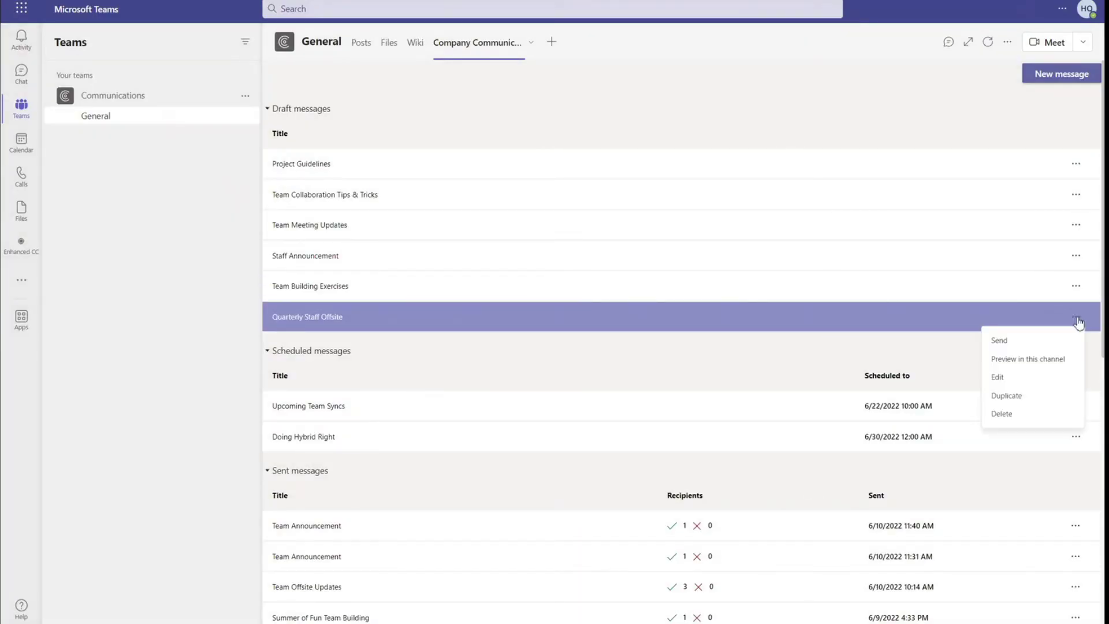
Step: Send the Quarterly Staff Offsite draft from its options menu and confirm it
{"action": "left_click", "coordinate": [1018, 341]}
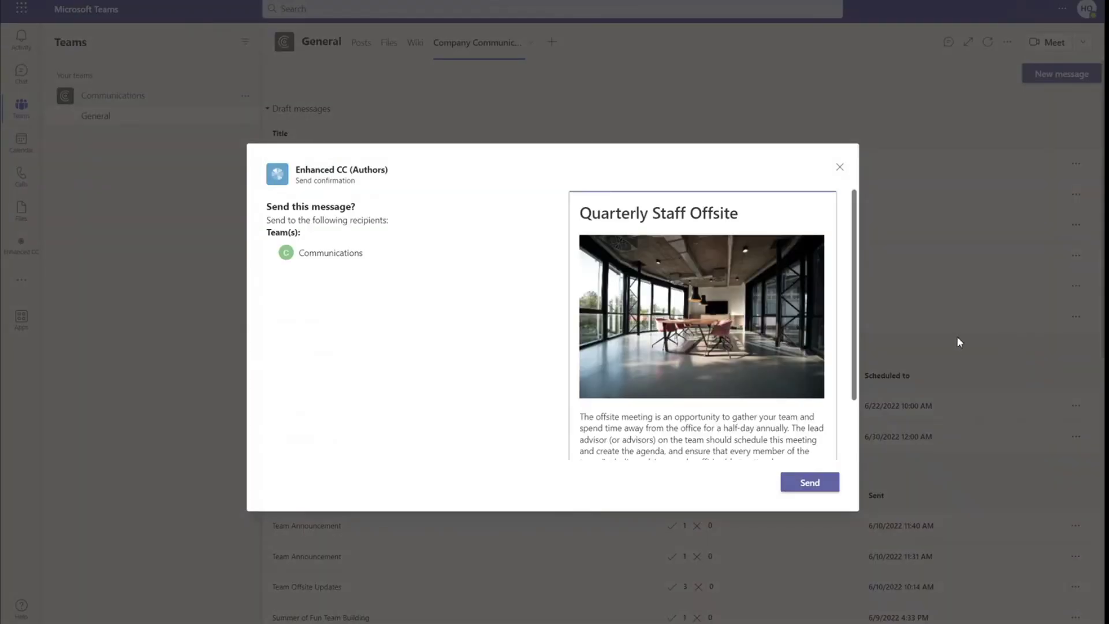
{"action": "left_click_drag", "start_coordinate": [856, 239], "coordinate": [851, 319]}
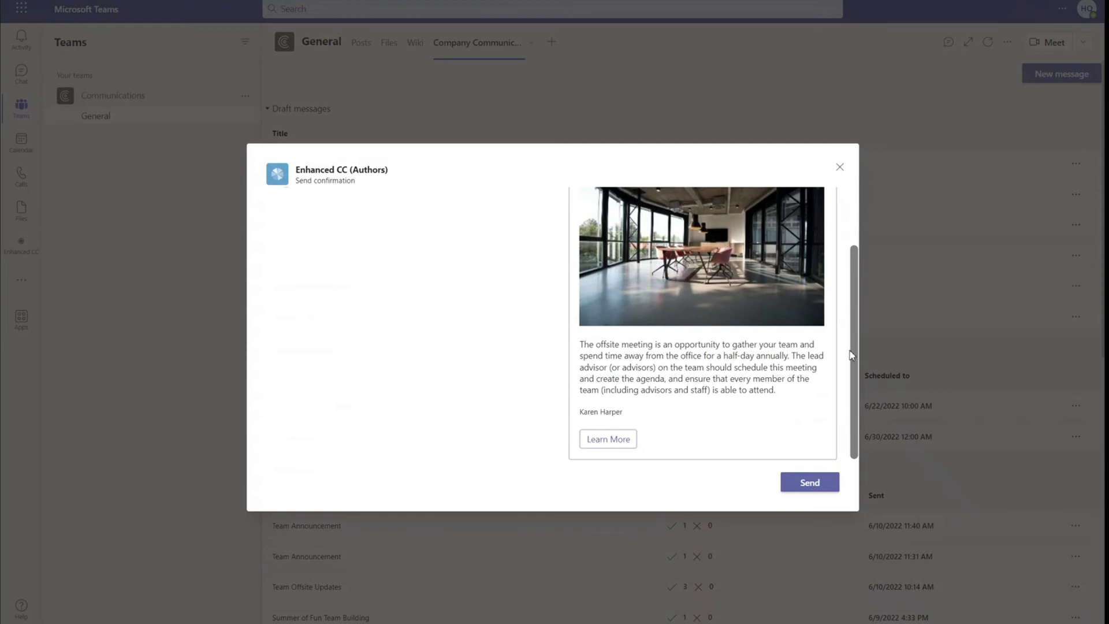
{"action": "left_click", "coordinate": [806, 483]}
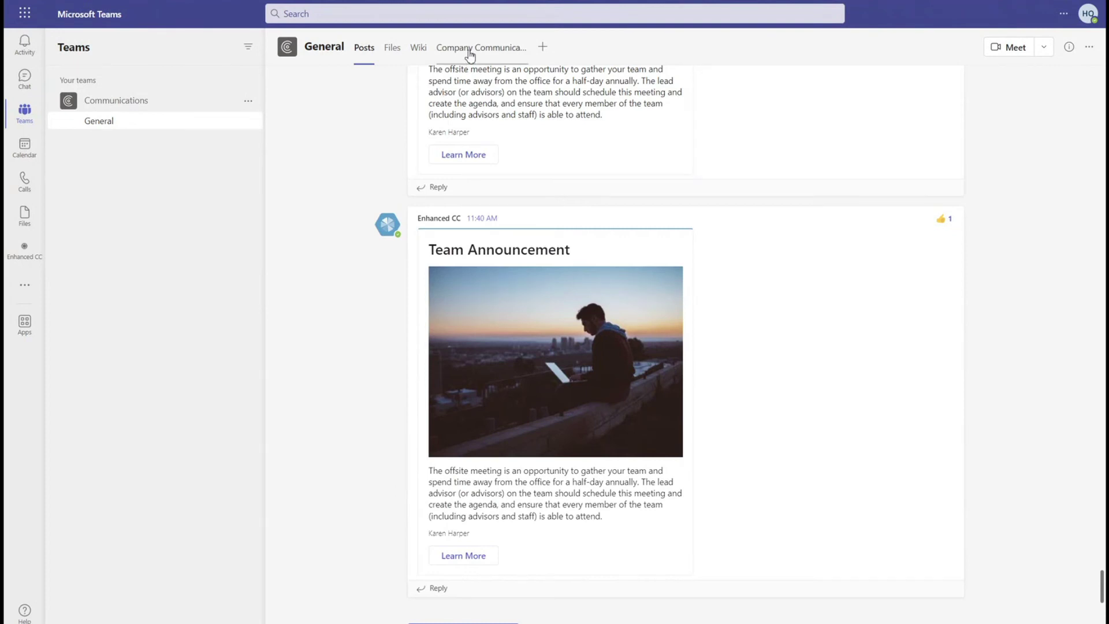
Step: Return to the Company Communicator lists to see the sent Quarterly Staff Offsite message
{"action": "left_click", "coordinate": [471, 51]}
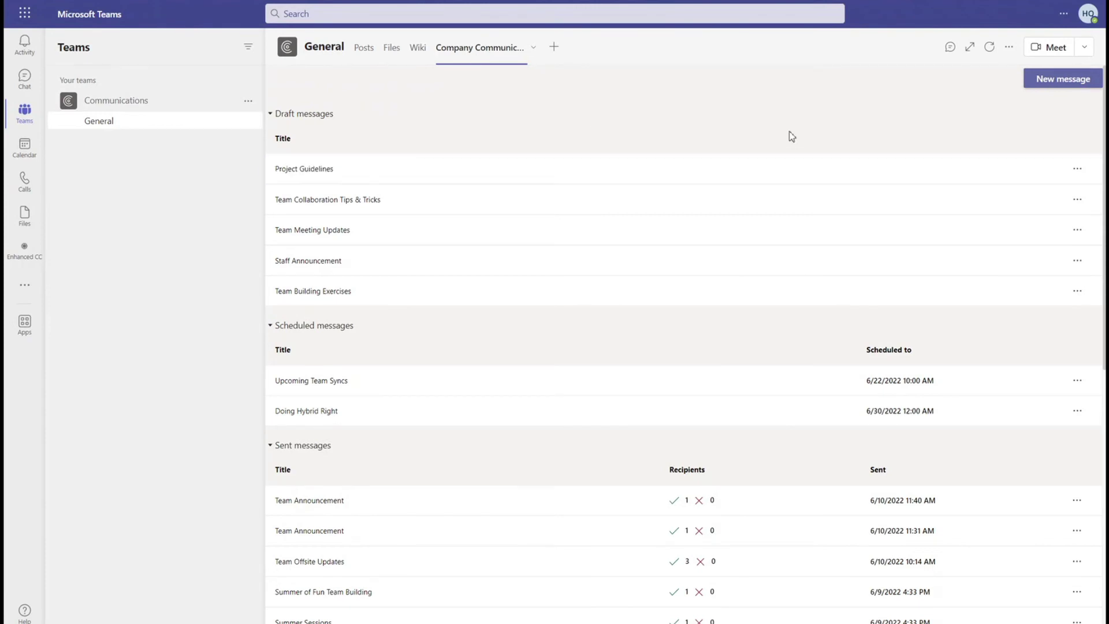
{"action": "scroll", "coordinate": [790, 135], "scroll_direction": "down", "scroll_amount": 5}
{"action": "scroll", "coordinate": [788, 135], "scroll_direction": "down", "scroll_amount": 5}
{"action": "scroll", "coordinate": [789, 136], "scroll_direction": "down", "scroll_amount": 5}
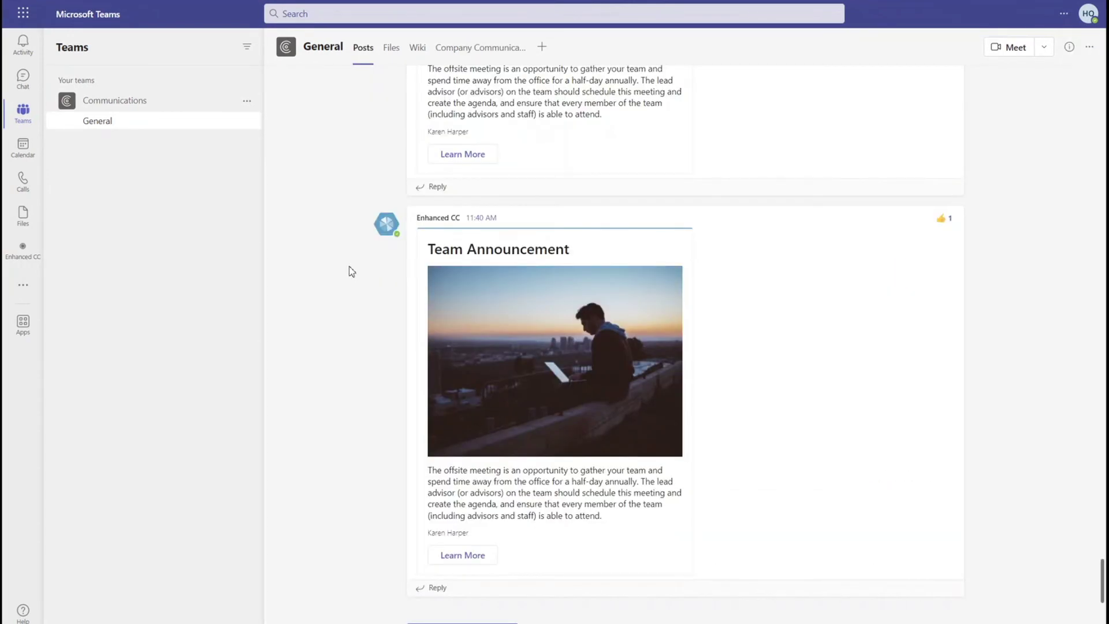
{"action": "scroll", "coordinate": [352, 272], "scroll_direction": "up", "scroll_amount": 2}
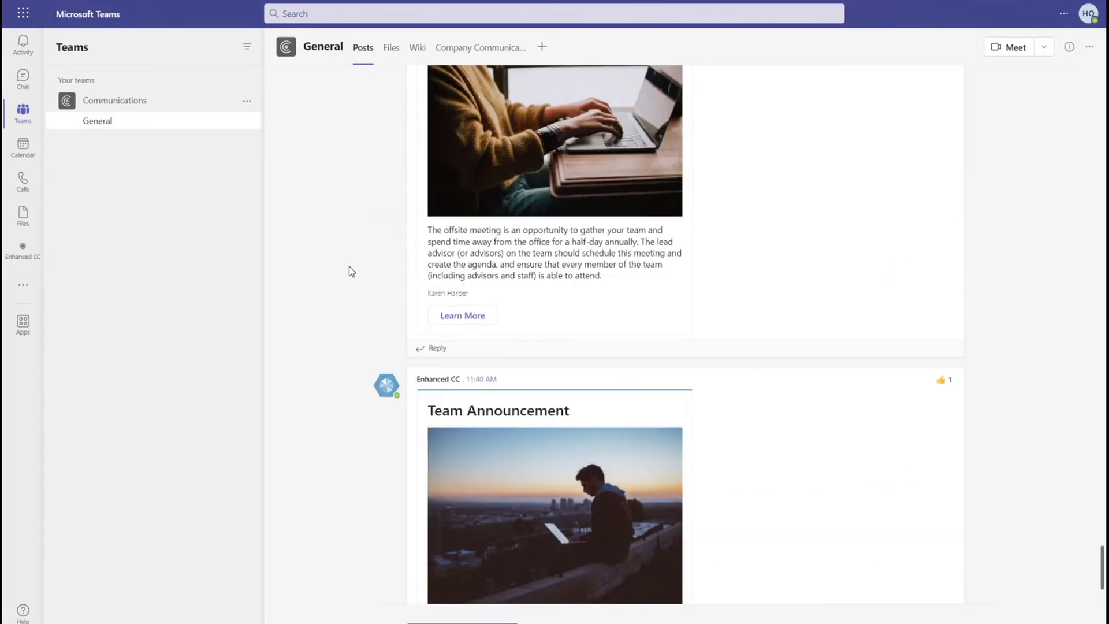
{"action": "scroll", "coordinate": [351, 272], "scroll_direction": "up", "scroll_amount": 2}
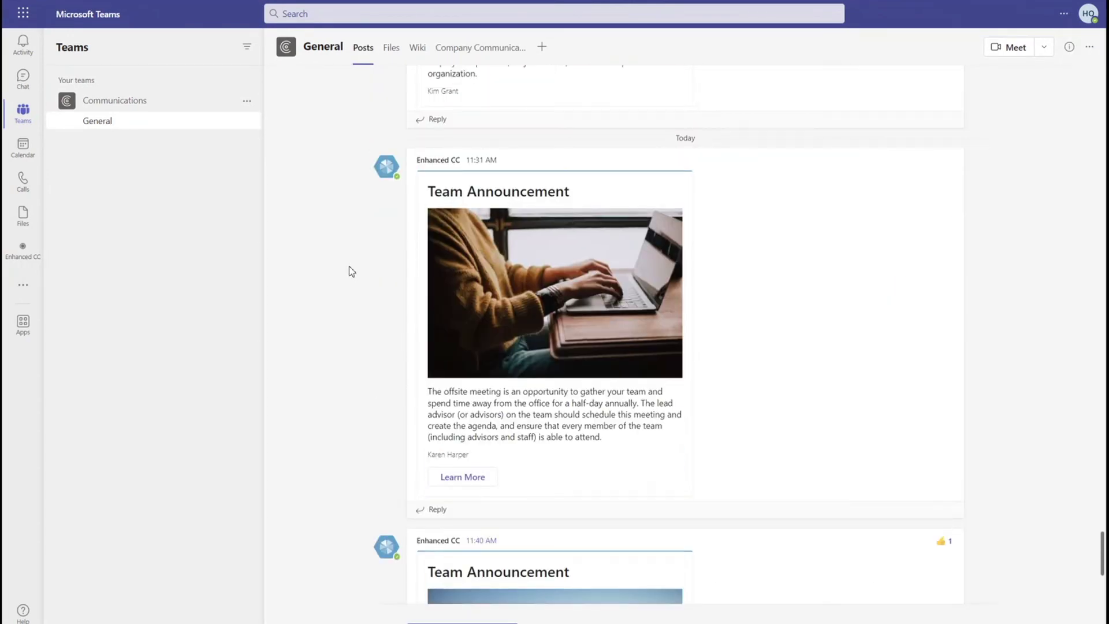
{"action": "scroll", "coordinate": [351, 271], "scroll_direction": "up", "scroll_amount": 3}
{"action": "scroll", "coordinate": [351, 271], "scroll_direction": "up", "scroll_amount": 2}
{"action": "scroll", "coordinate": [352, 272], "scroll_direction": "up", "scroll_amount": 3}
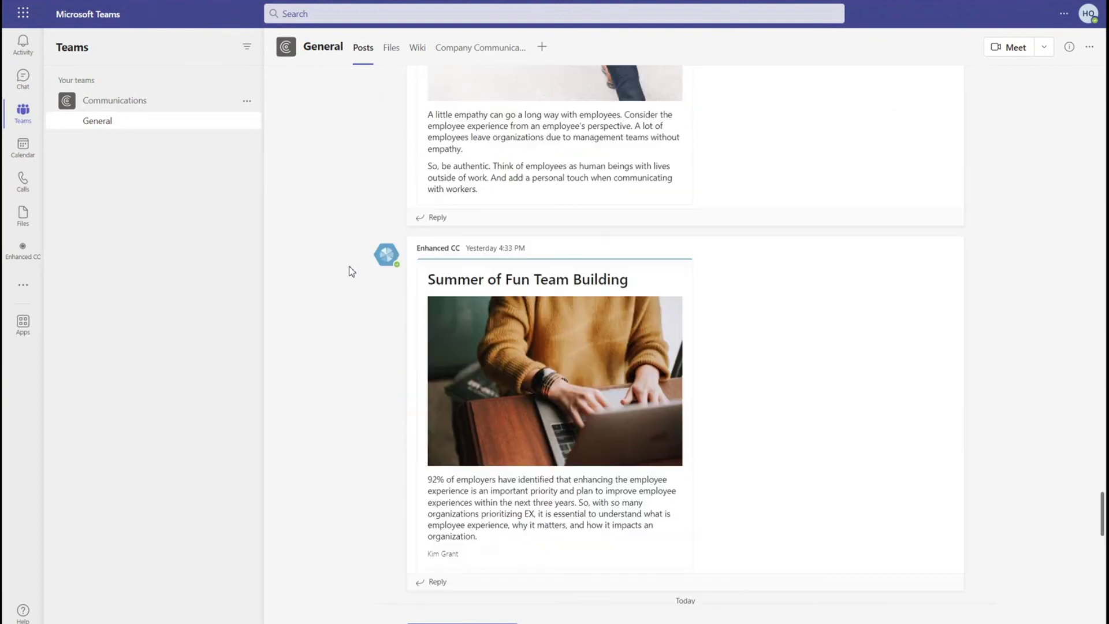
{"action": "scroll", "coordinate": [351, 271], "scroll_direction": "up", "scroll_amount": 2}
{"action": "scroll", "coordinate": [351, 271], "scroll_direction": "up", "scroll_amount": 1}
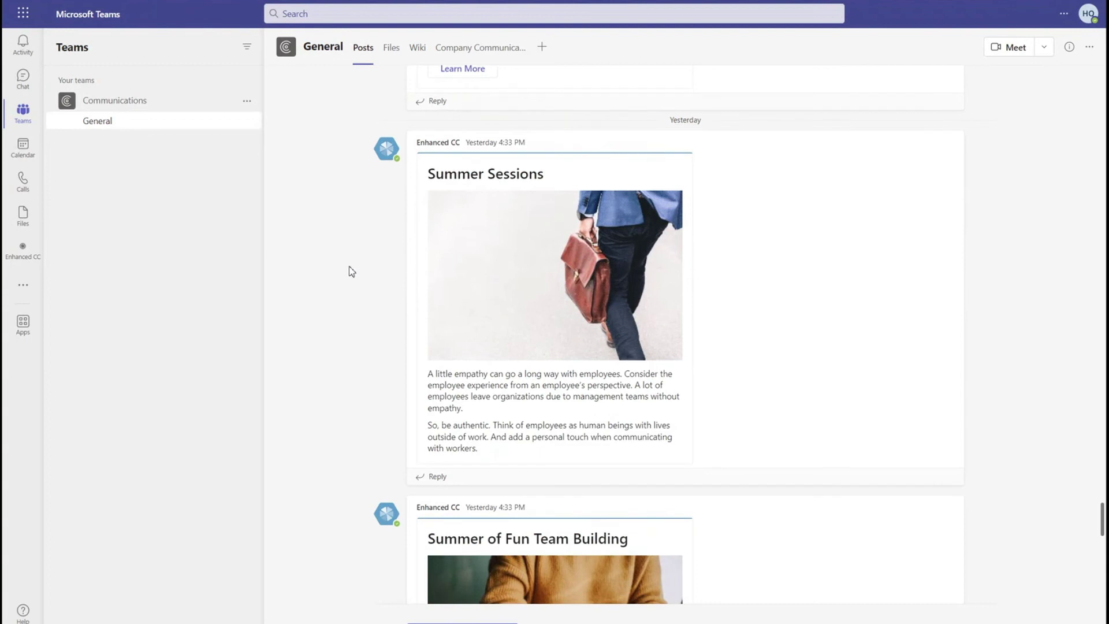
{"action": "scroll", "coordinate": [351, 271], "scroll_direction": "down", "scroll_amount": 2}
{"action": "scroll", "coordinate": [351, 272], "scroll_direction": "down", "scroll_amount": 2}
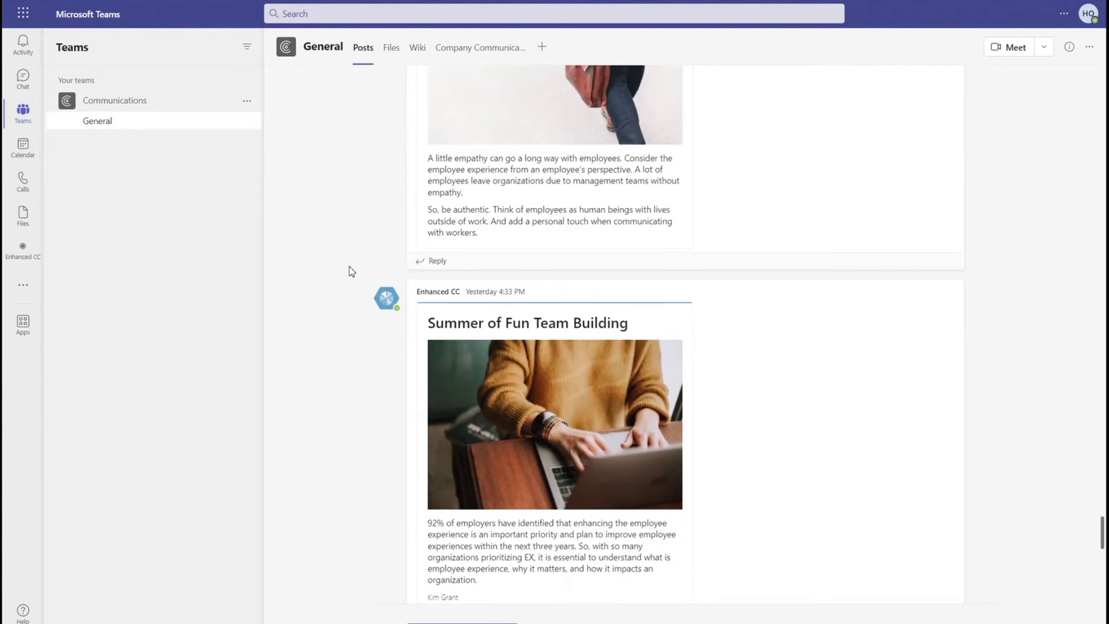
{"action": "scroll", "coordinate": [338, 373], "scroll_direction": "down", "scroll_amount": 5}
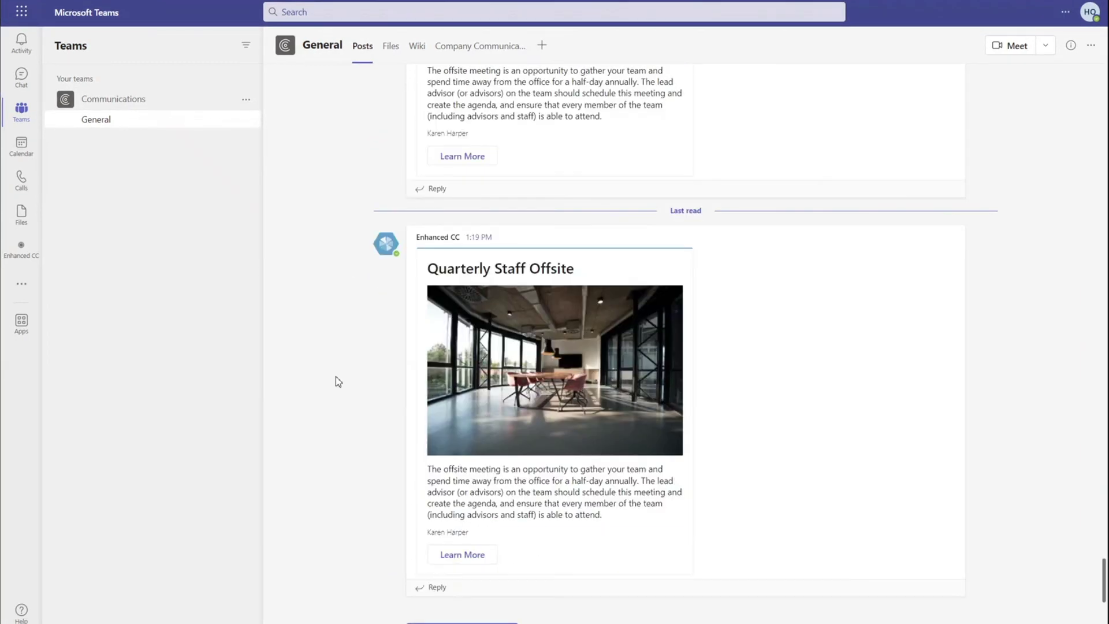